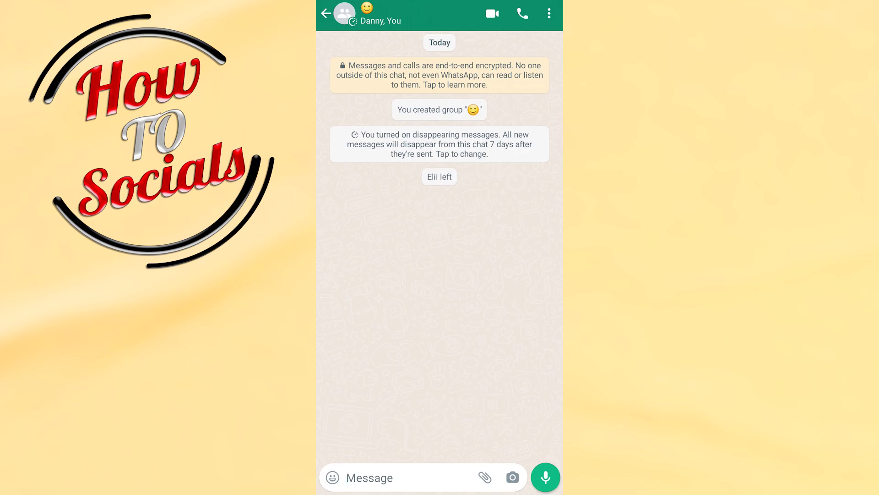
Step: Open the group's info page from the chat header
click(385, 16)
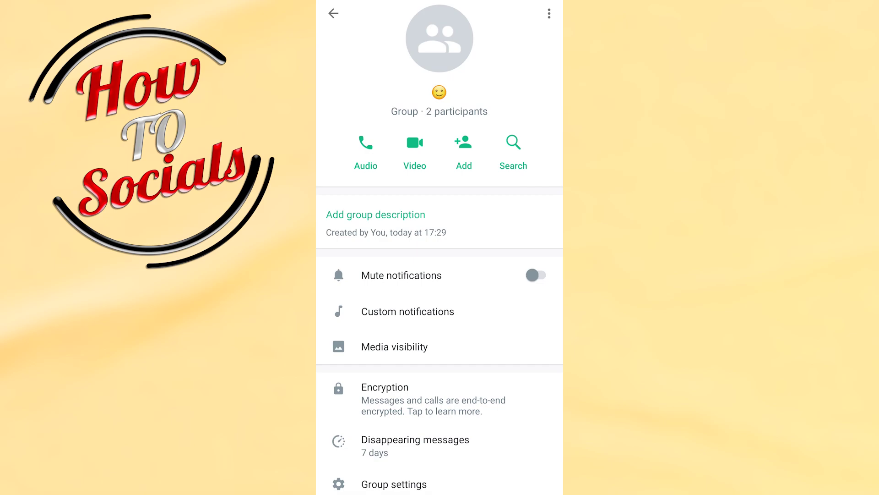
drag(413, 247, 501, 78)
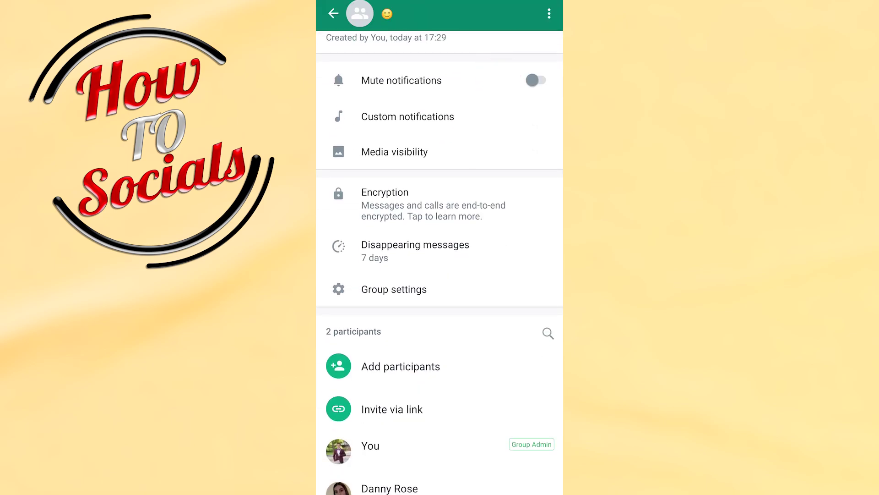
Step: In Group settings, set Send messages to Only admins and confirm with OK
click(403, 291)
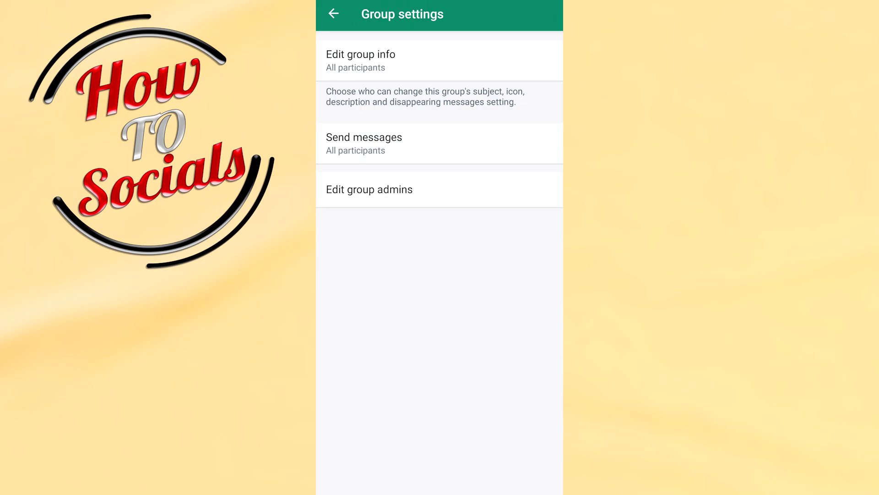
click(427, 142)
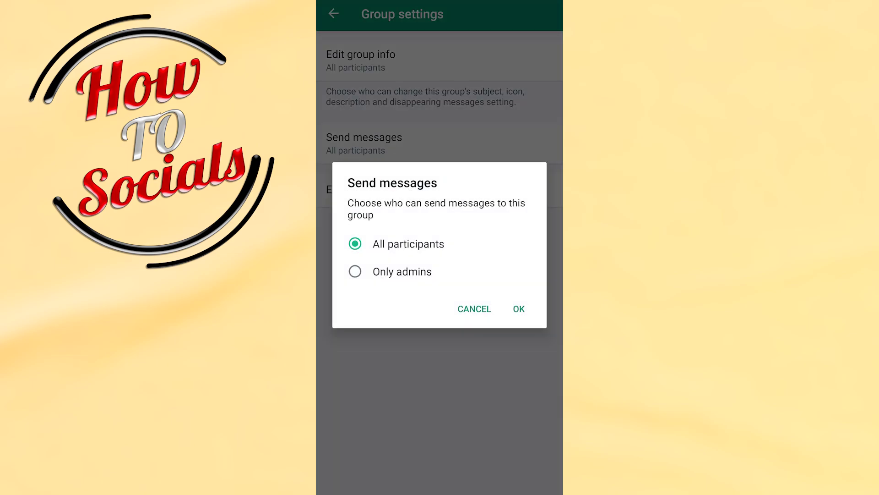
click(356, 271)
click(517, 307)
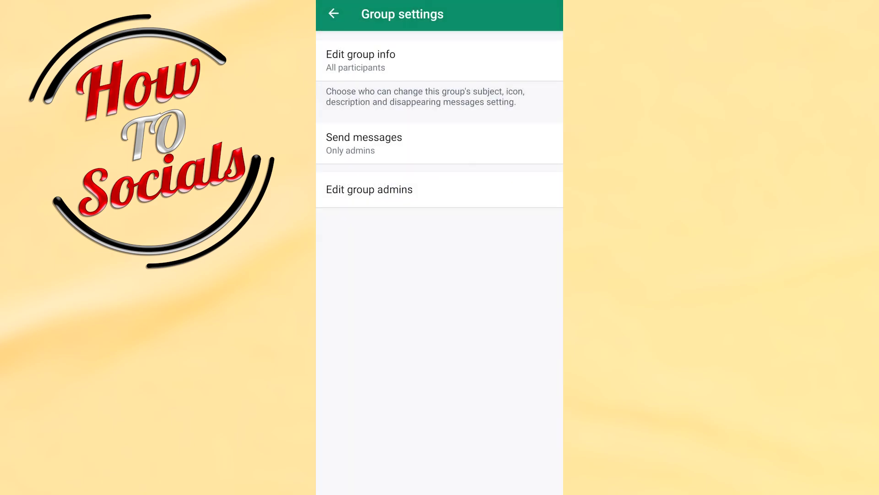